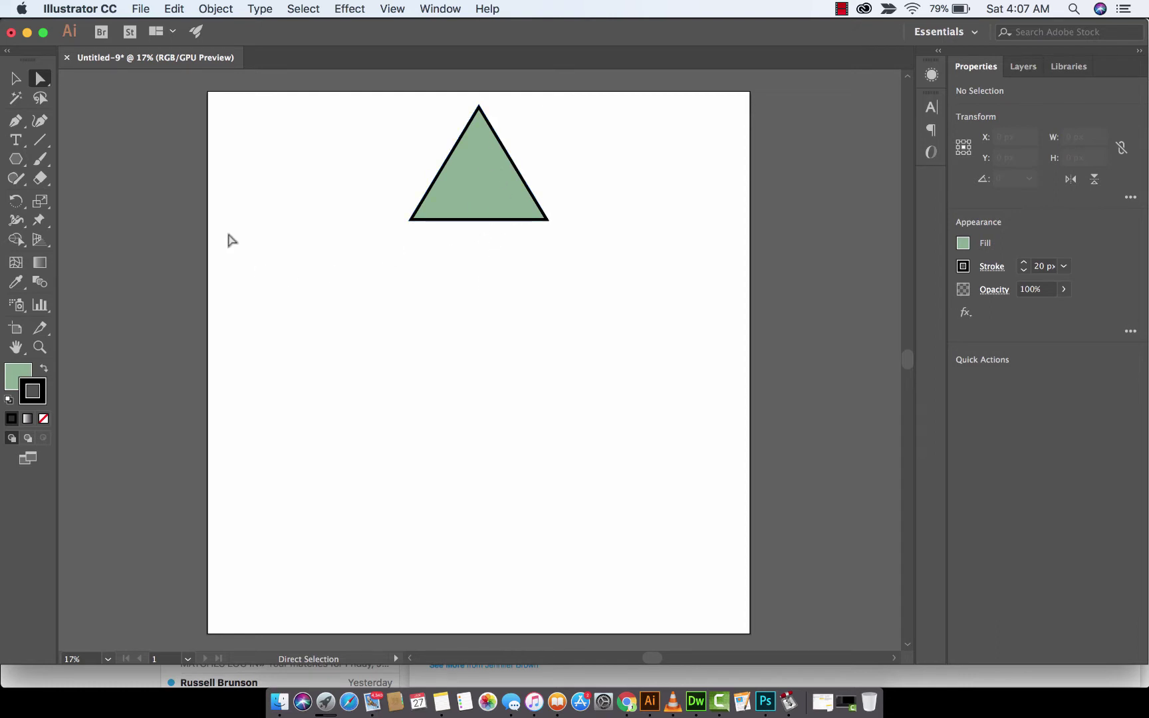
Step: Switch to the Polygon Tool from the shape tools flyout in the toolbar
{"action": "left_click", "coordinate": [16, 160]}
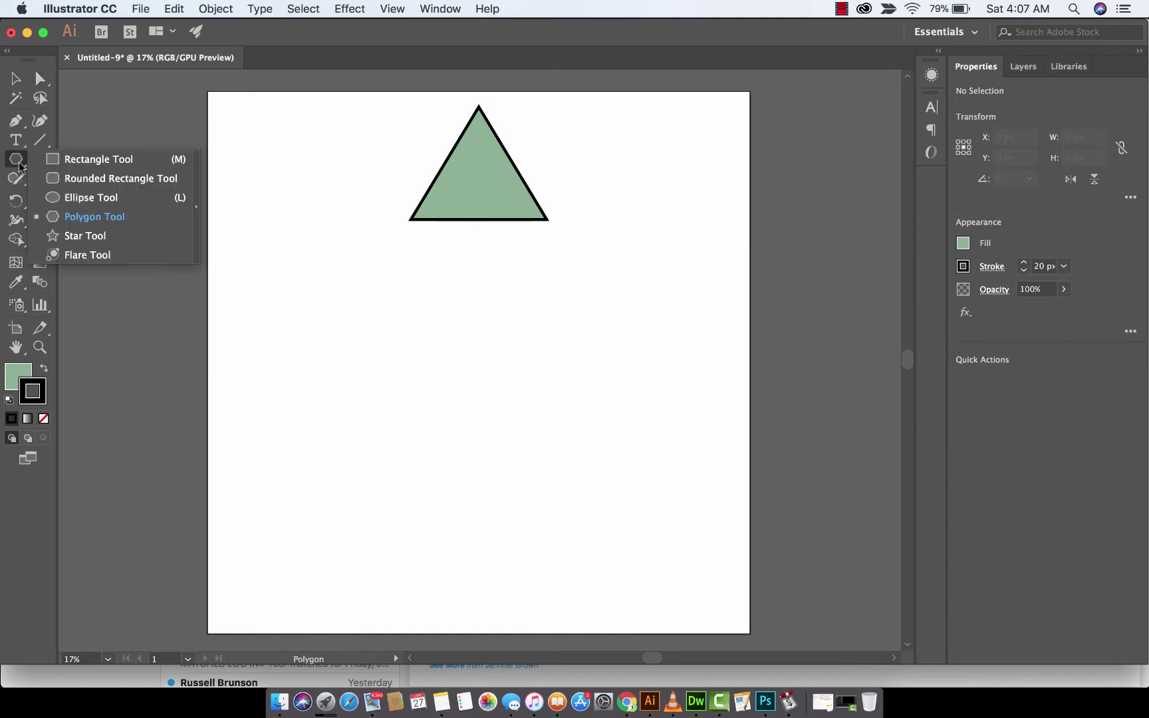
{"action": "left_click", "coordinate": [16, 160]}
{"action": "left_click", "coordinate": [96, 216]}
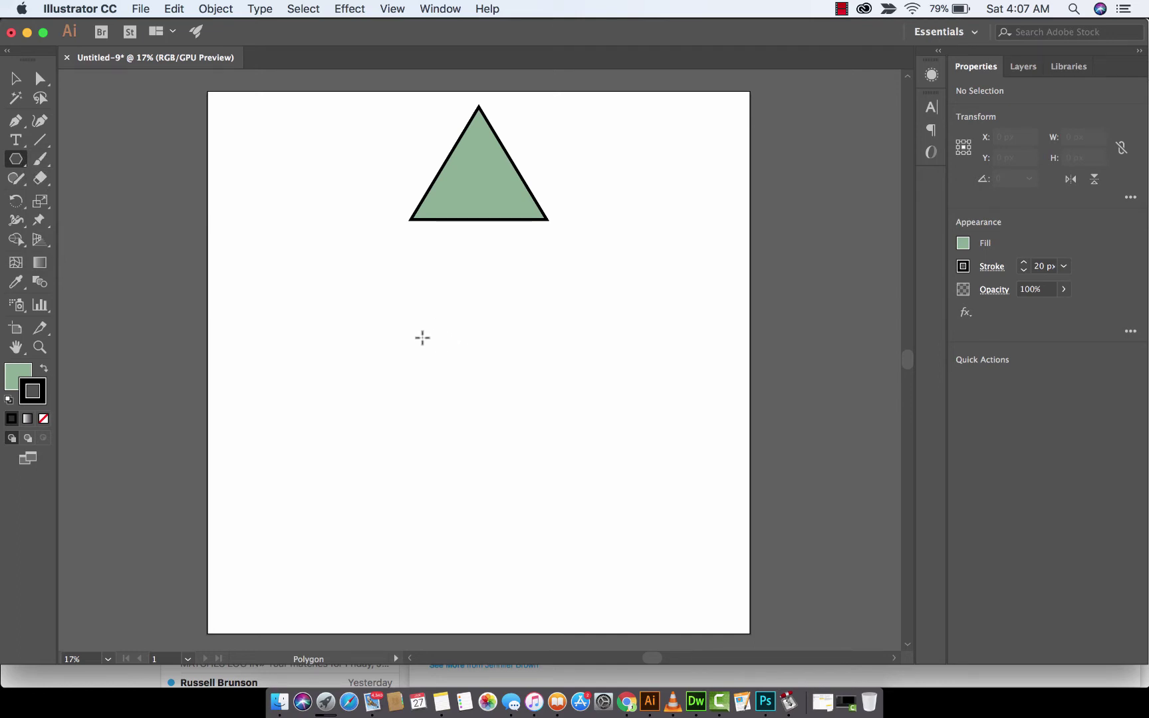
Step: Draw a second triangle, move it below the first, and rotate it upright to 0°
{"action": "left_click_drag", "start_coordinate": [421, 337], "coordinate": [516, 390]}
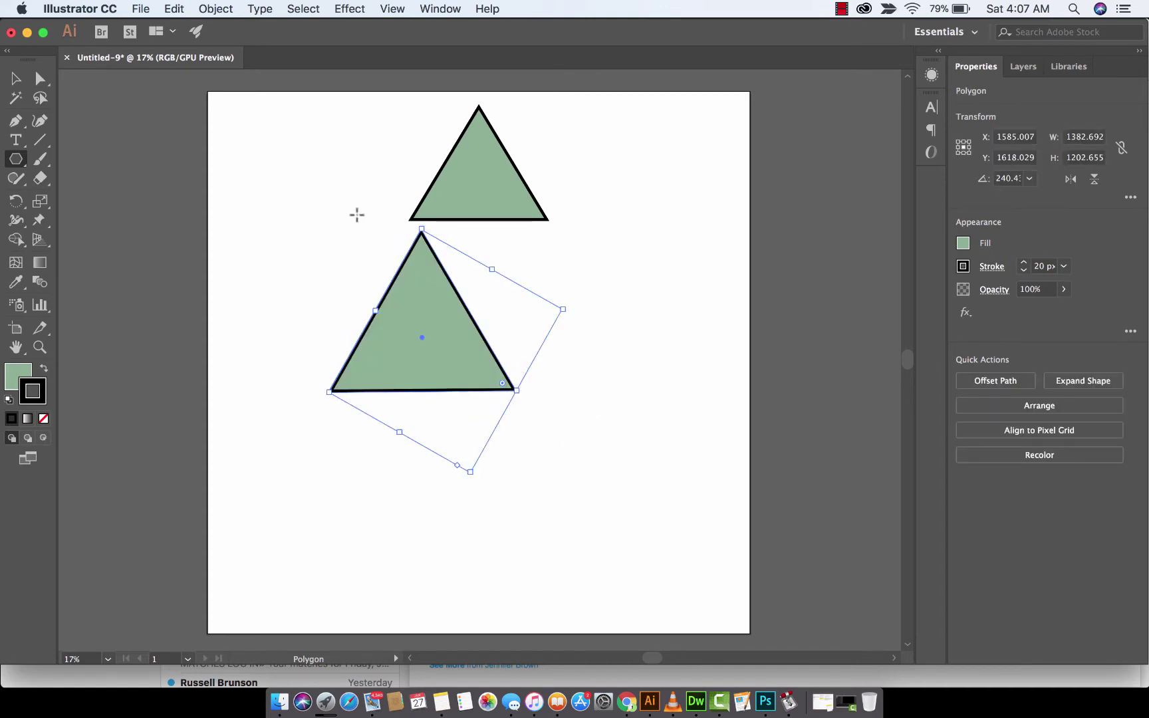
{"action": "left_click", "coordinate": [15, 79]}
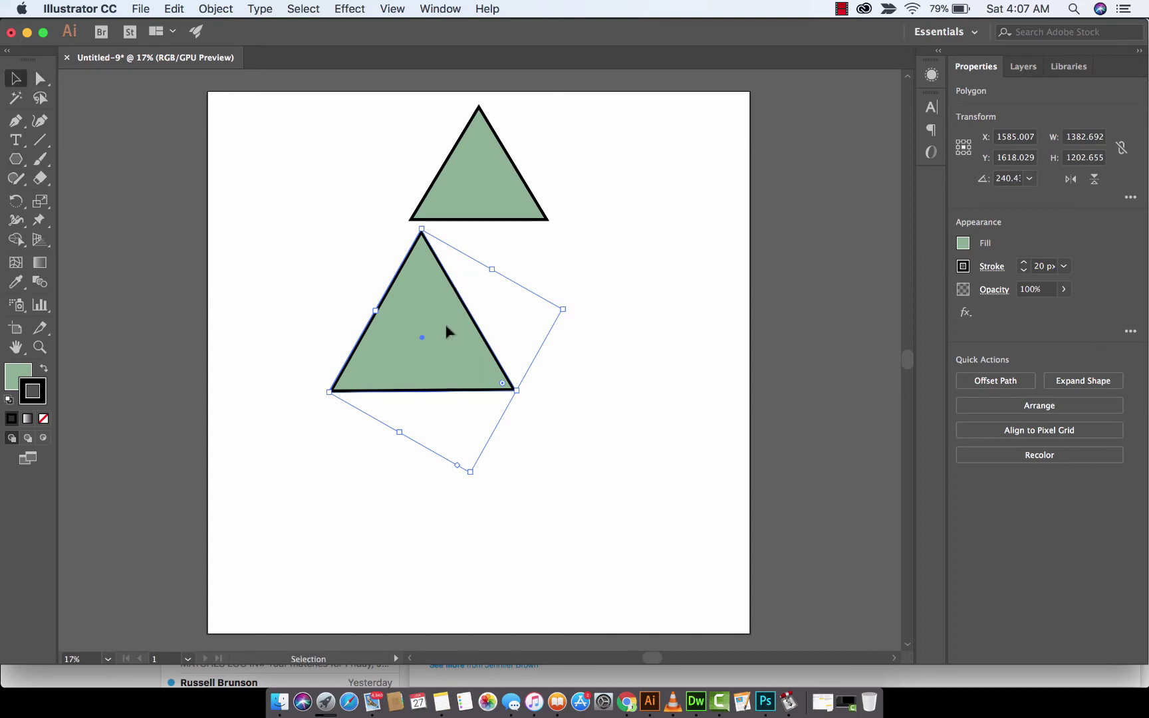
{"action": "left_click_drag", "start_coordinate": [451, 336], "coordinate": [505, 418]}
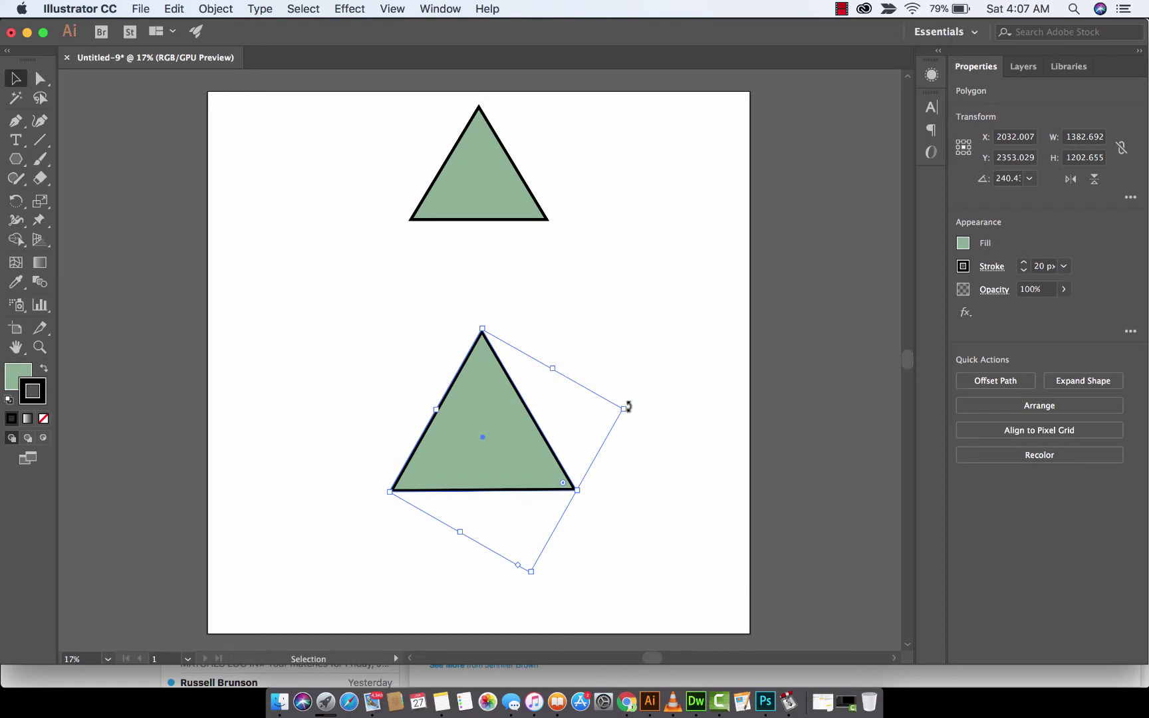
{"action": "left_click_drag", "start_coordinate": [628, 407], "coordinate": [385, 327]}
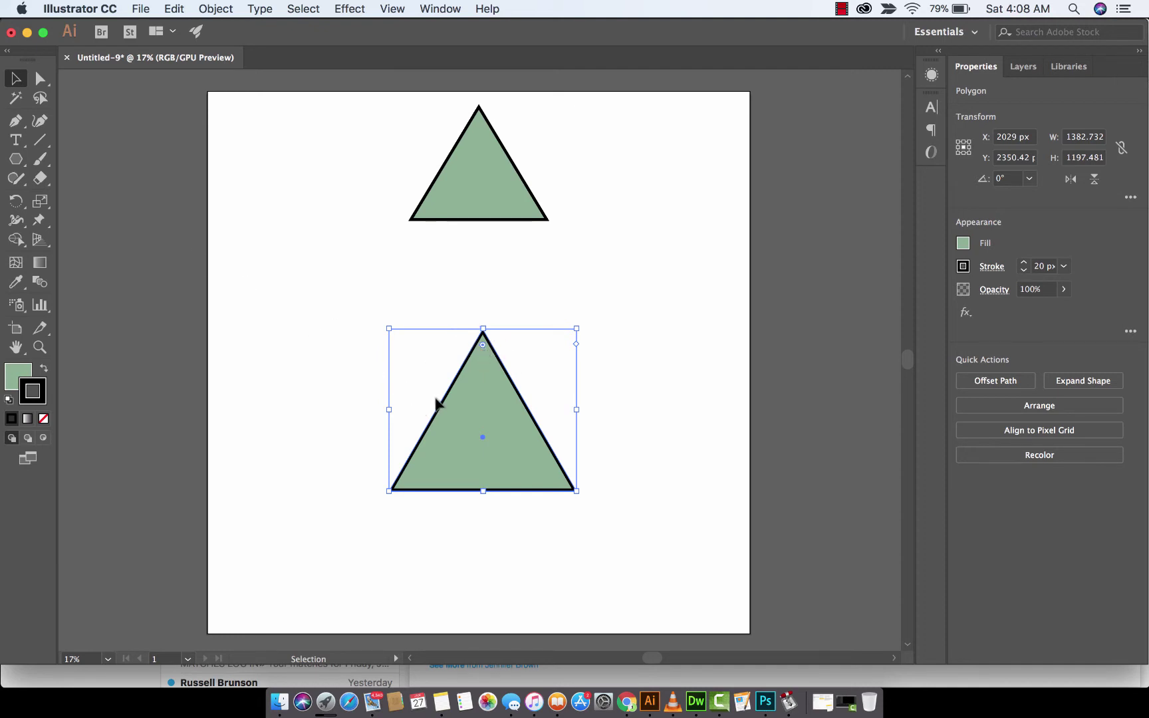
{"action": "left_click", "coordinate": [272, 309]}
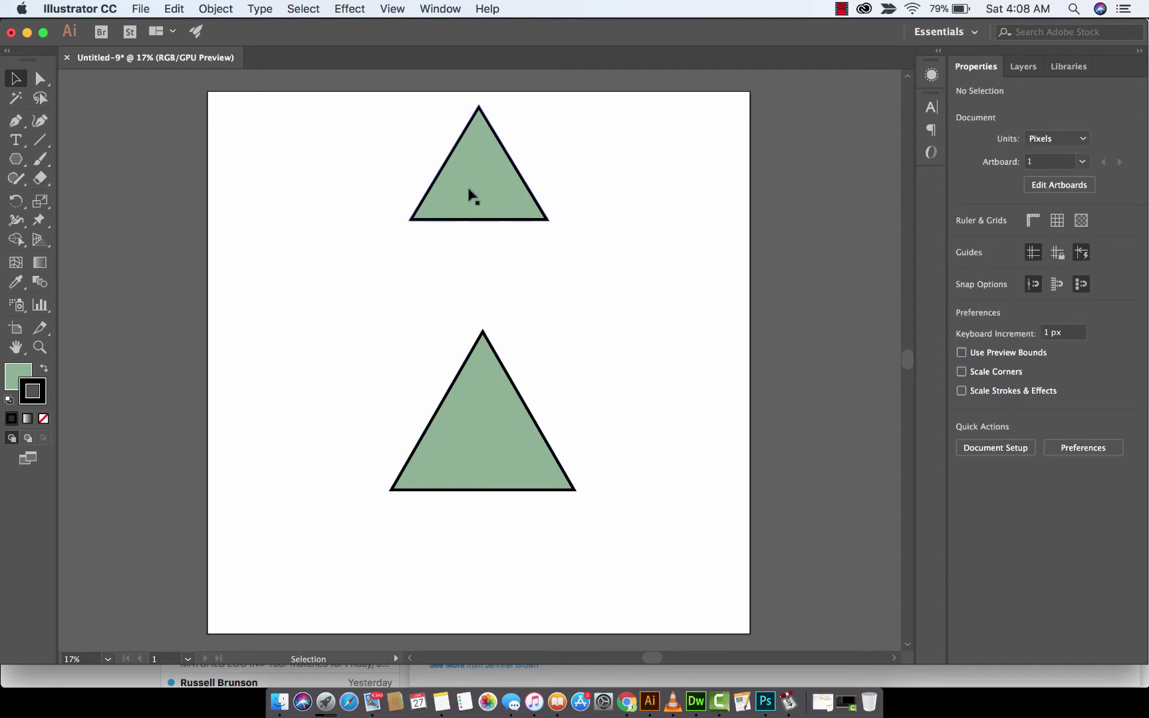
{"action": "left_click", "coordinate": [17, 163]}
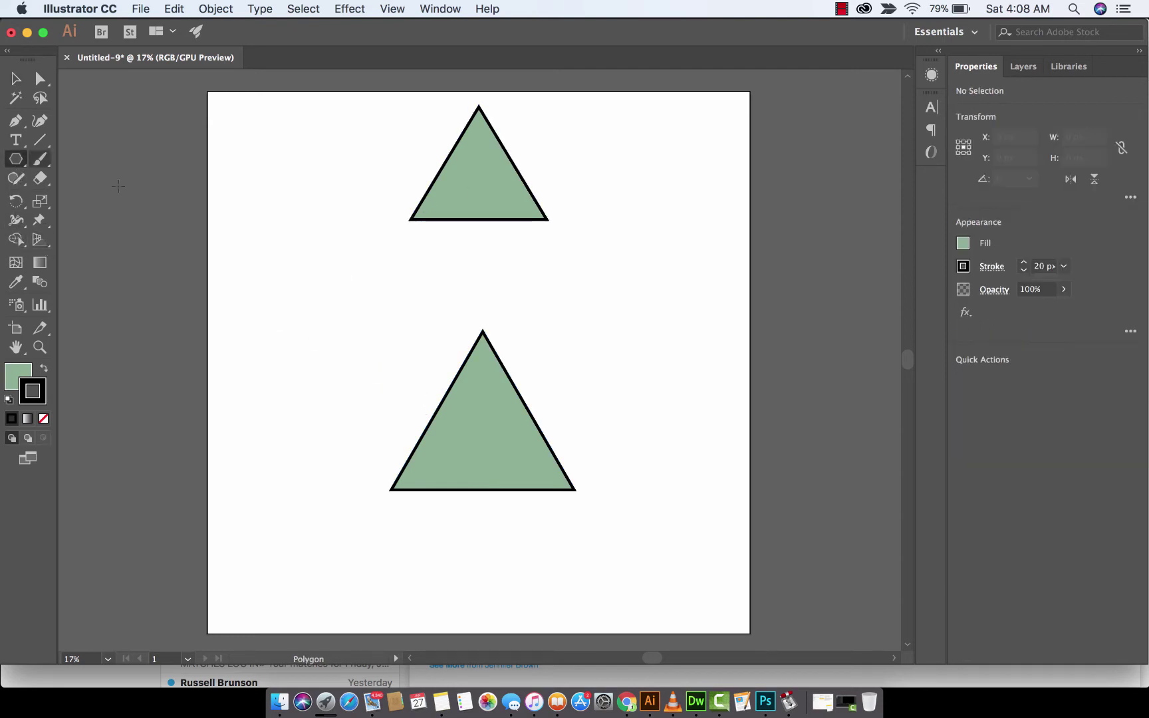
{"action": "left_click_drag", "start_coordinate": [288, 290], "coordinate": [343, 343]}
{"action": "key", "text": "Up"}
{"action": "key", "text": "Up"}
{"action": "key", "text": "Up"}
{"action": "key", "text": "Up"}
{"action": "key", "text": "Up"}
{"action": "key", "text": "Up"}
{"action": "key", "text": "Up"}
{"action": "key", "text": "Down"}
{"action": "key", "text": "Down"}
{"action": "key", "text": "Down"}
{"action": "key", "text": "Down"}
{"action": "key", "text": "Down"}
{"action": "key", "text": "Down"}
{"action": "key", "text": "Down"}
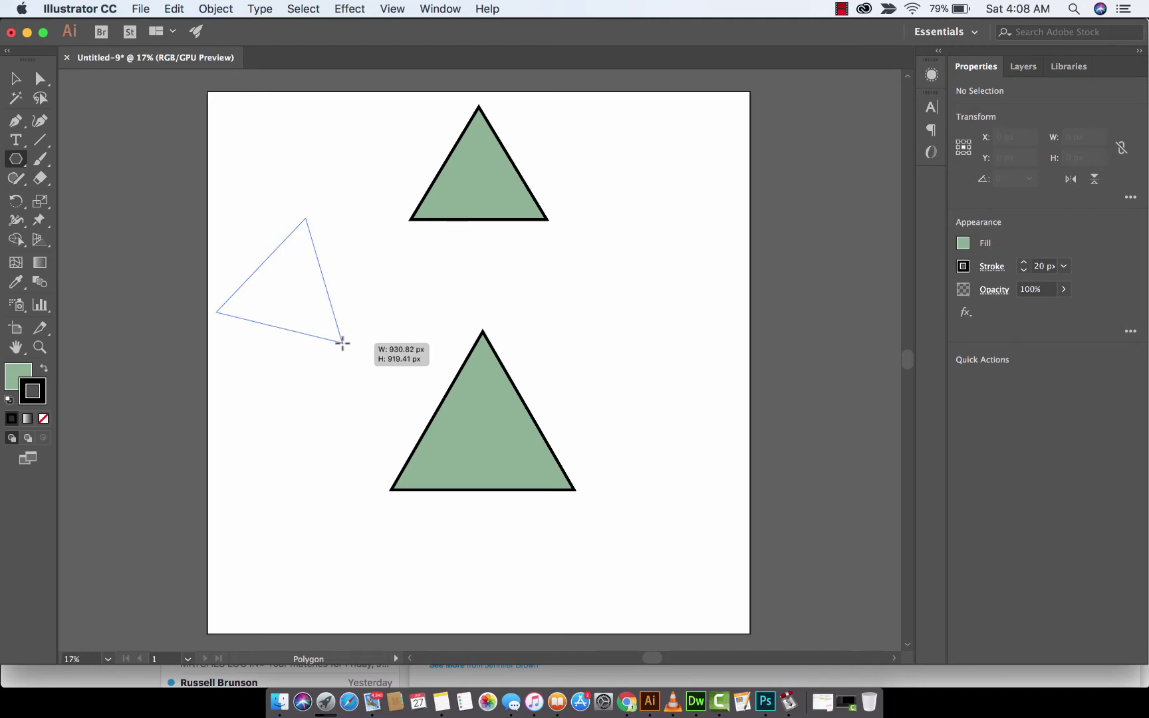
{"action": "left_click_drag", "start_coordinate": [342, 343], "coordinate": [343, 343]}
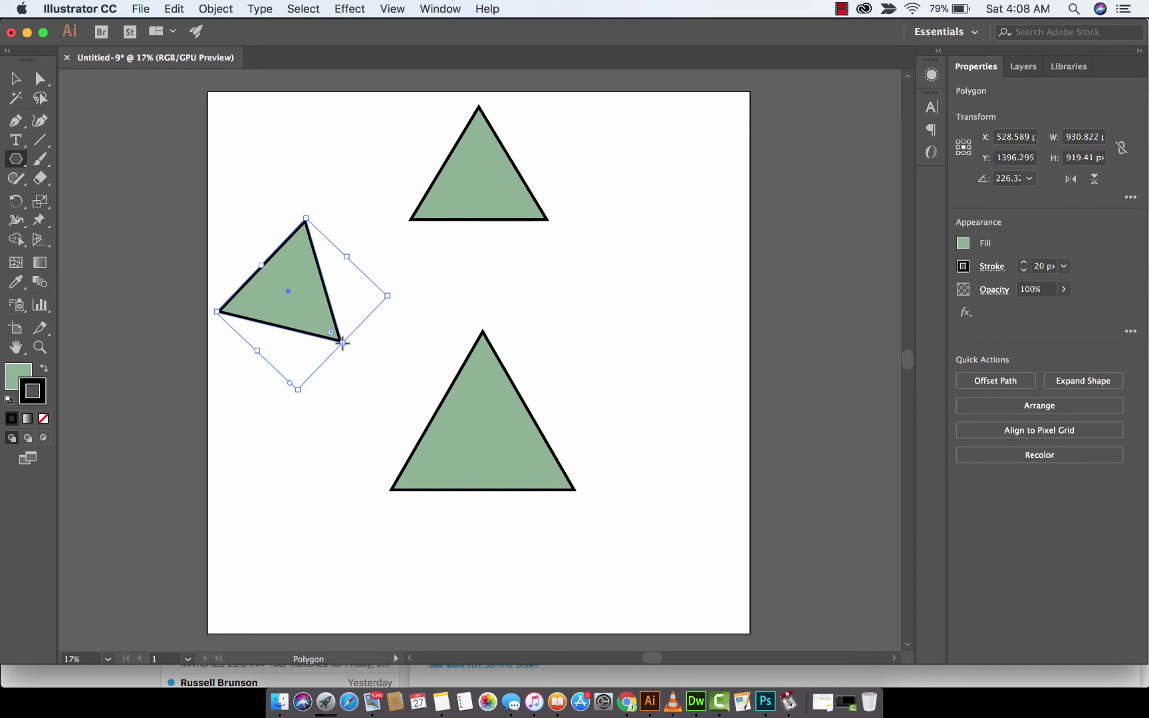
{"action": "key", "text": "super+z"}
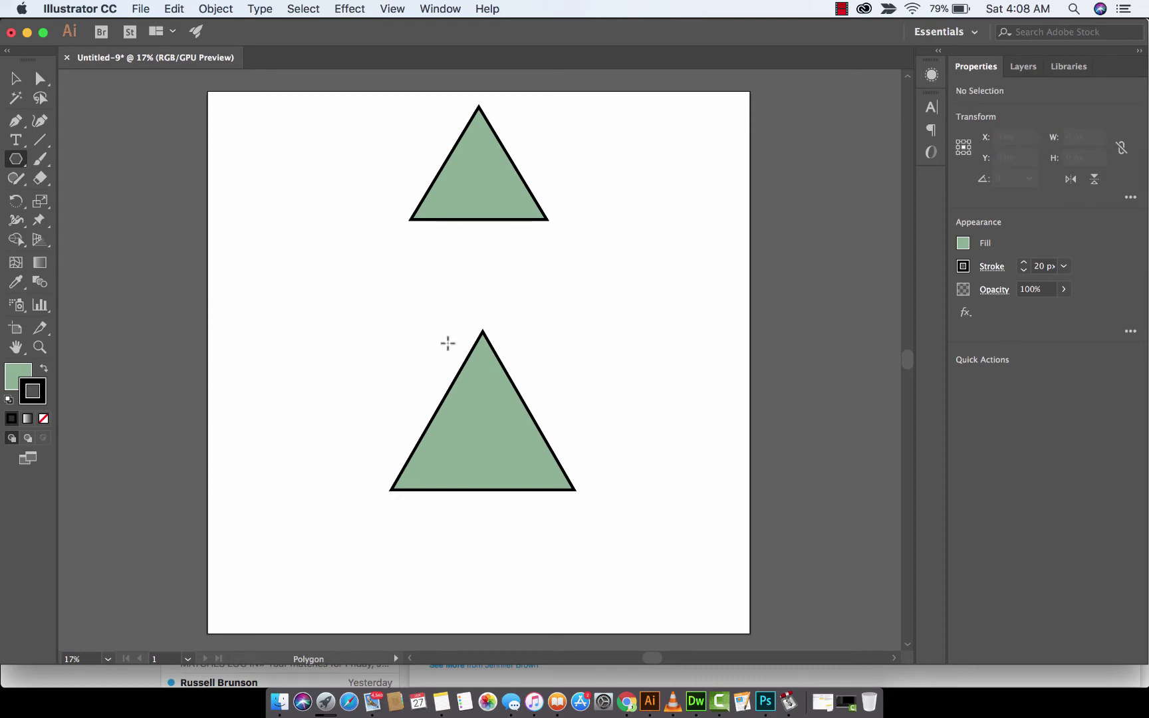
{"action": "key", "text": "v"}
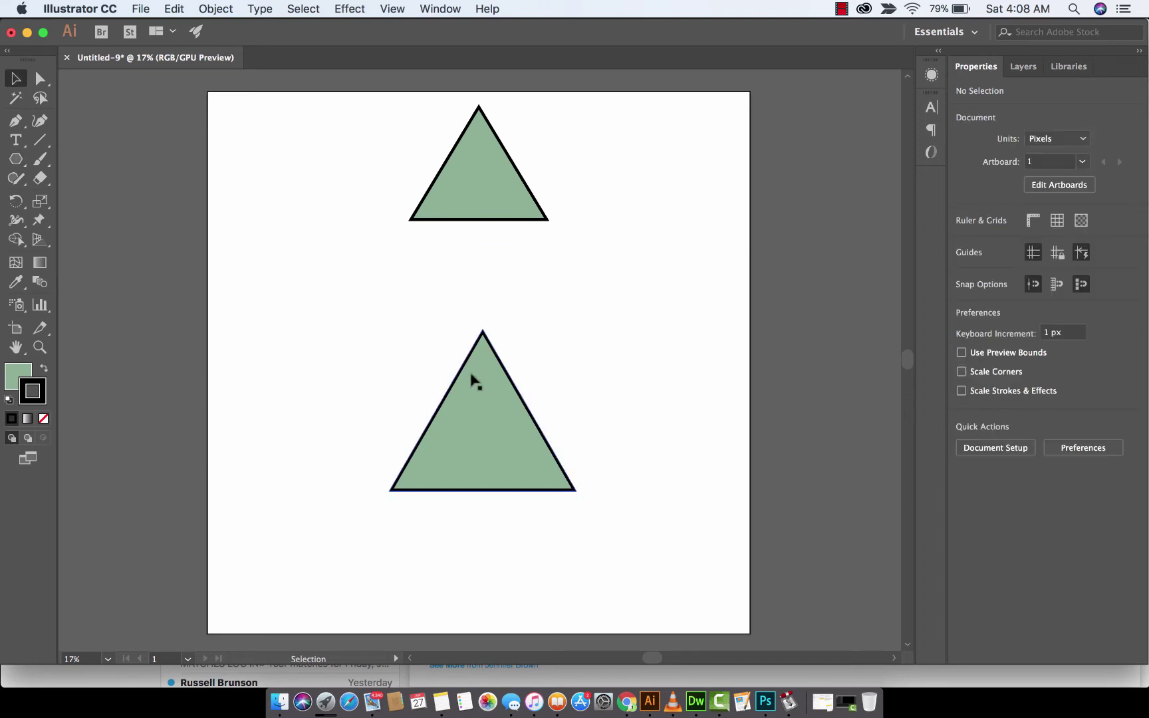
Step: Select the lower triangle and drag its side-count widget until Sides reads 7
{"action": "left_click", "coordinate": [474, 381]}
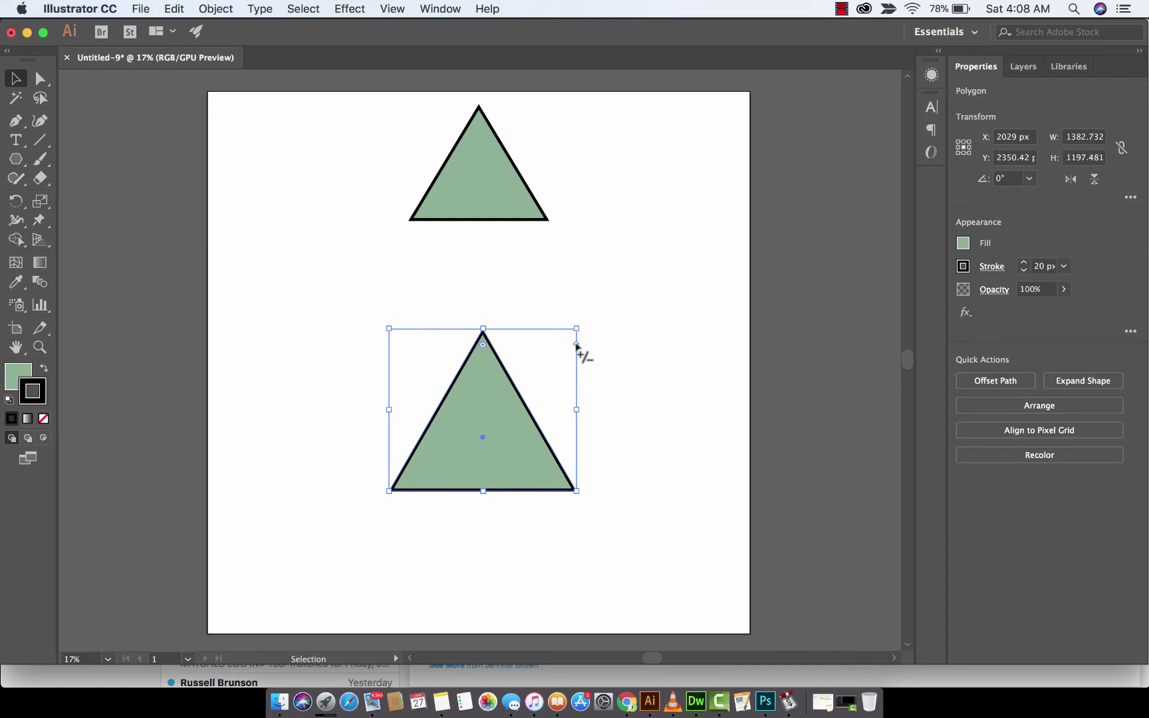
{"action": "left_click_drag", "start_coordinate": [575, 345], "coordinate": [576, 360]}
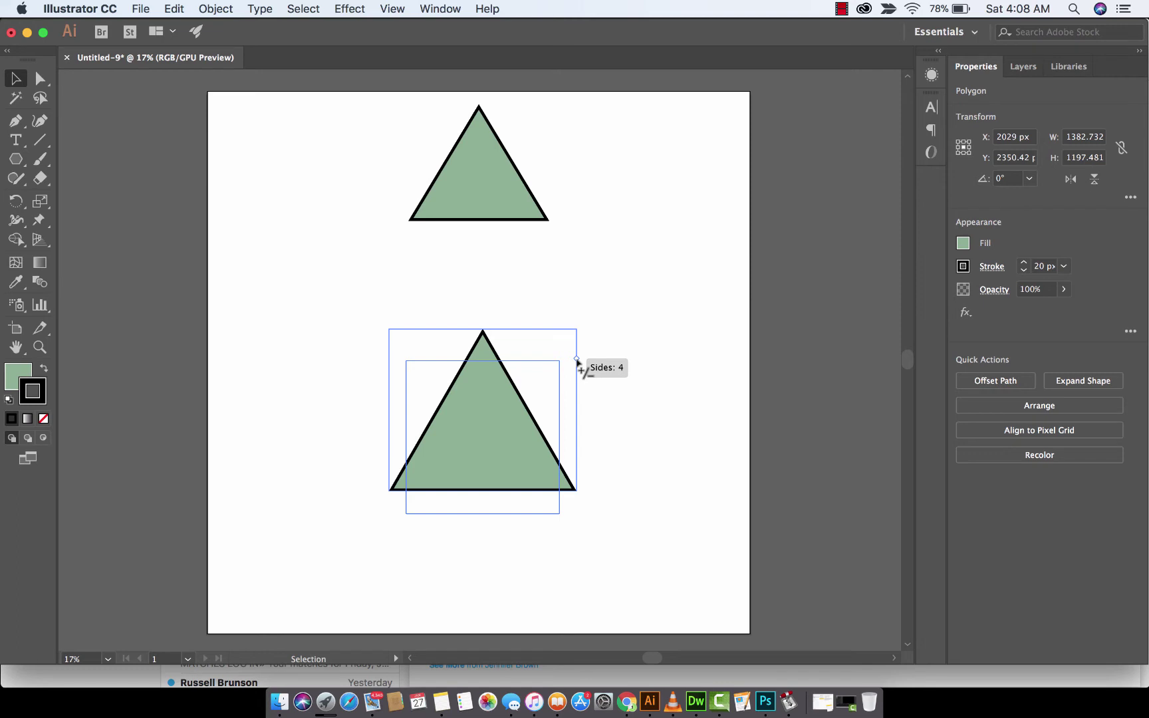
{"action": "left_click_drag", "start_coordinate": [577, 359], "coordinate": [584, 410]}
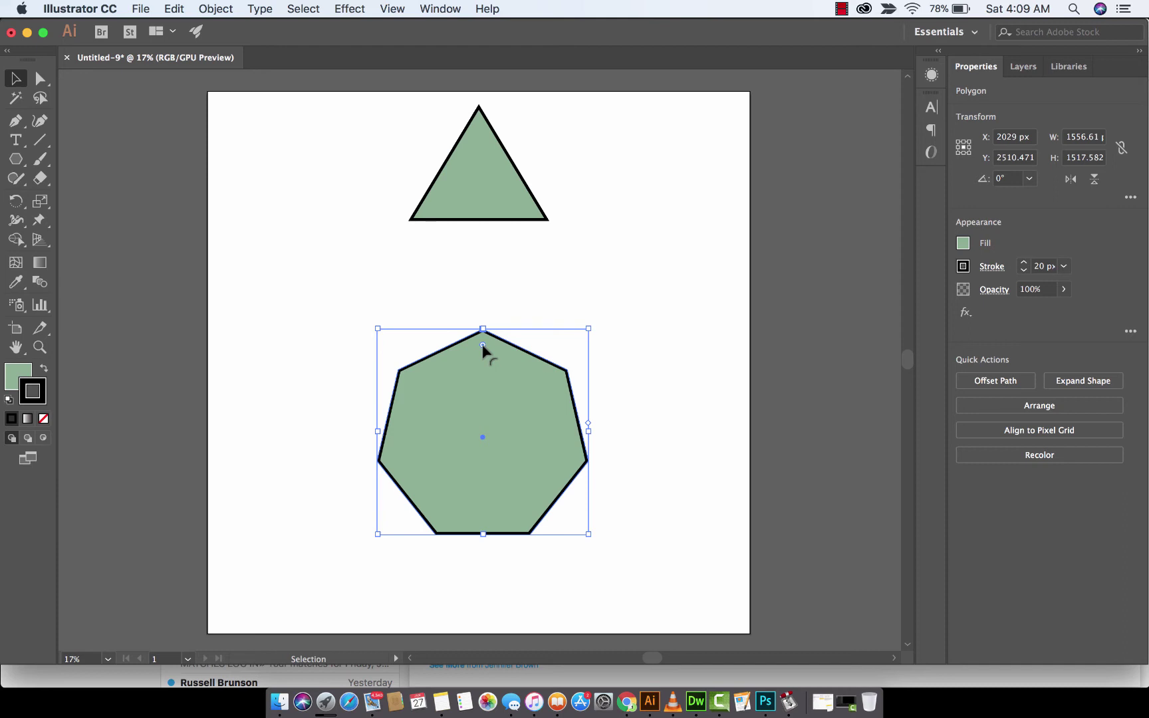
{"action": "left_click_drag", "start_coordinate": [483, 345], "coordinate": [492, 457]}
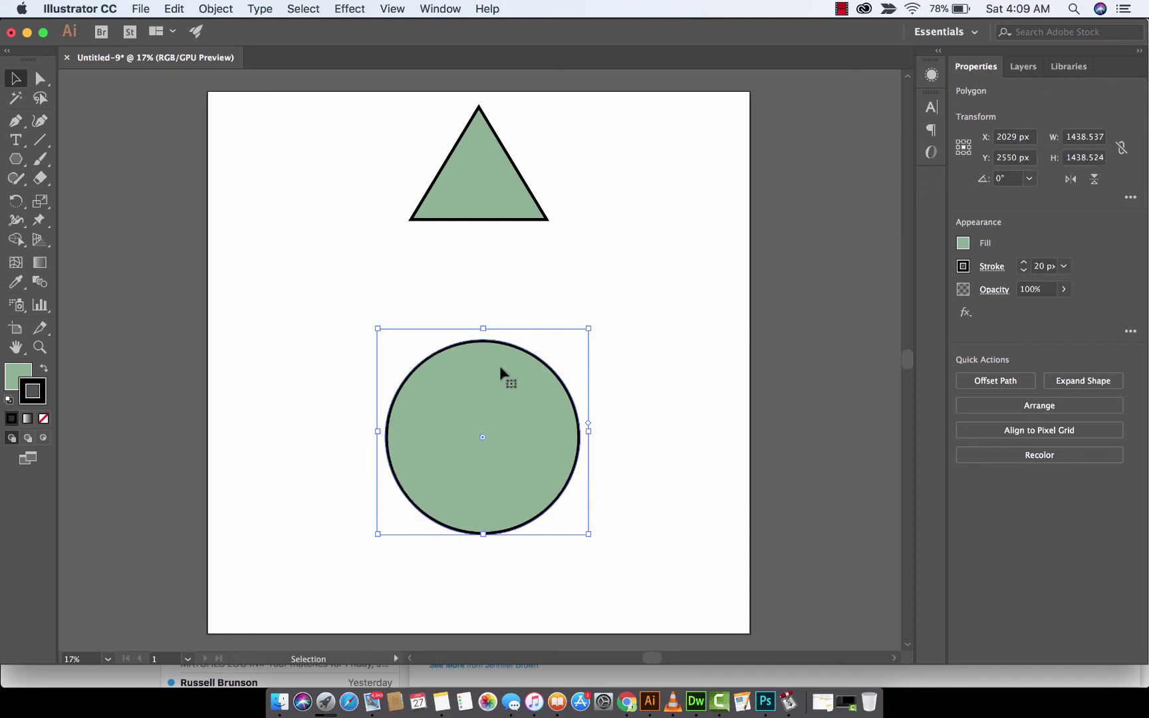
{"action": "key", "text": "super+z"}
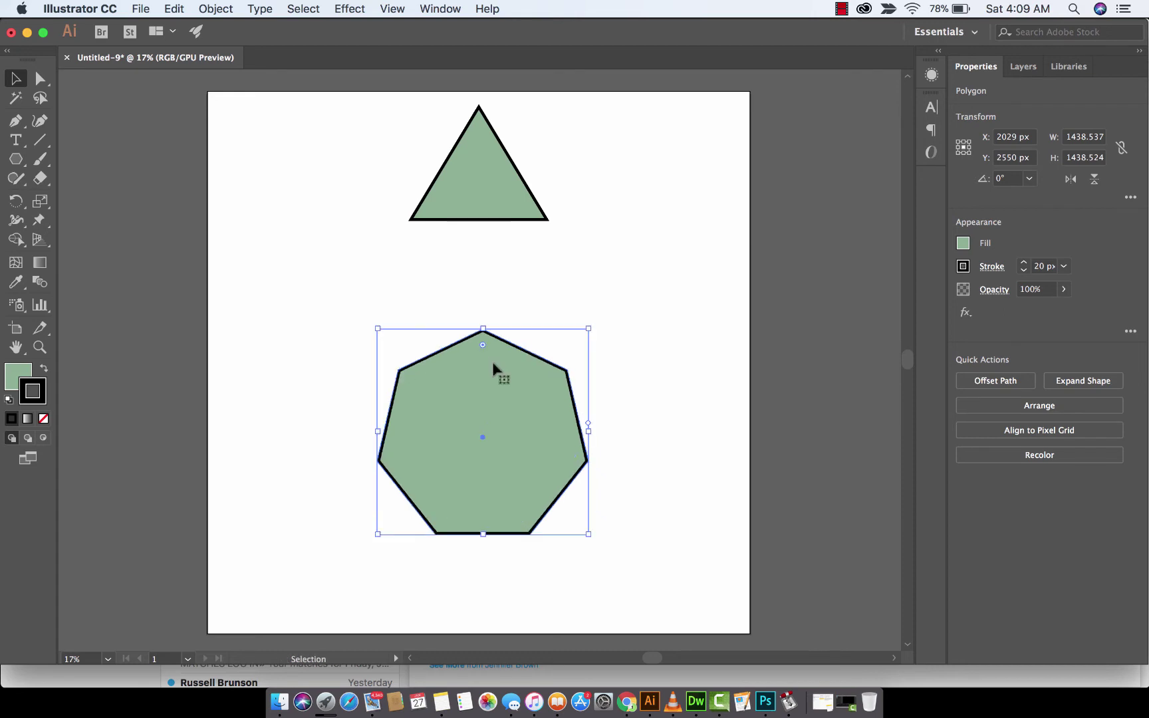
{"action": "left_click_drag", "start_coordinate": [481, 358], "coordinate": [500, 411]}
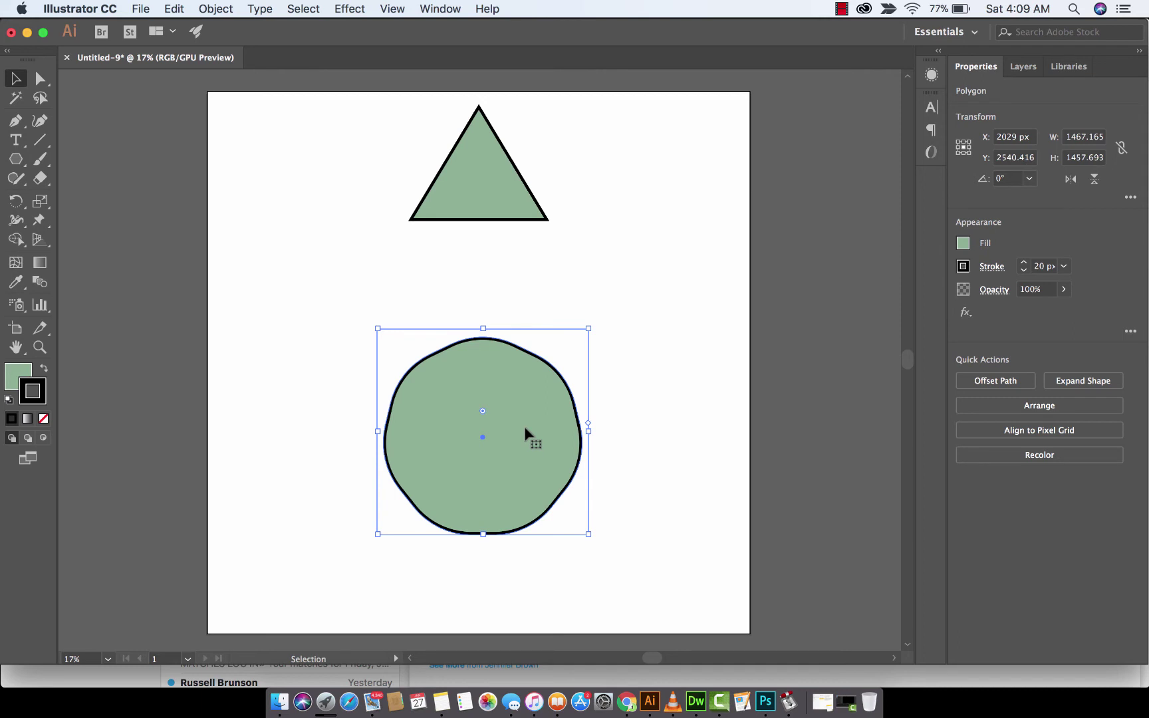
{"action": "key", "text": "super+z"}
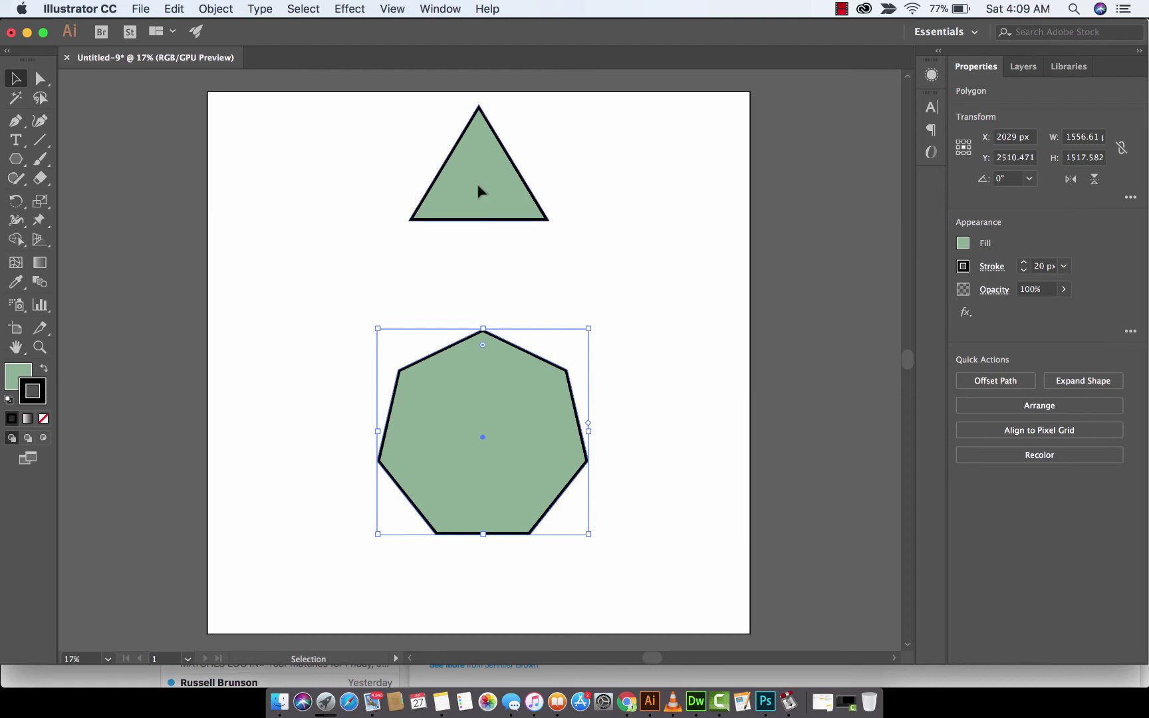
{"action": "left_click", "coordinate": [481, 166]}
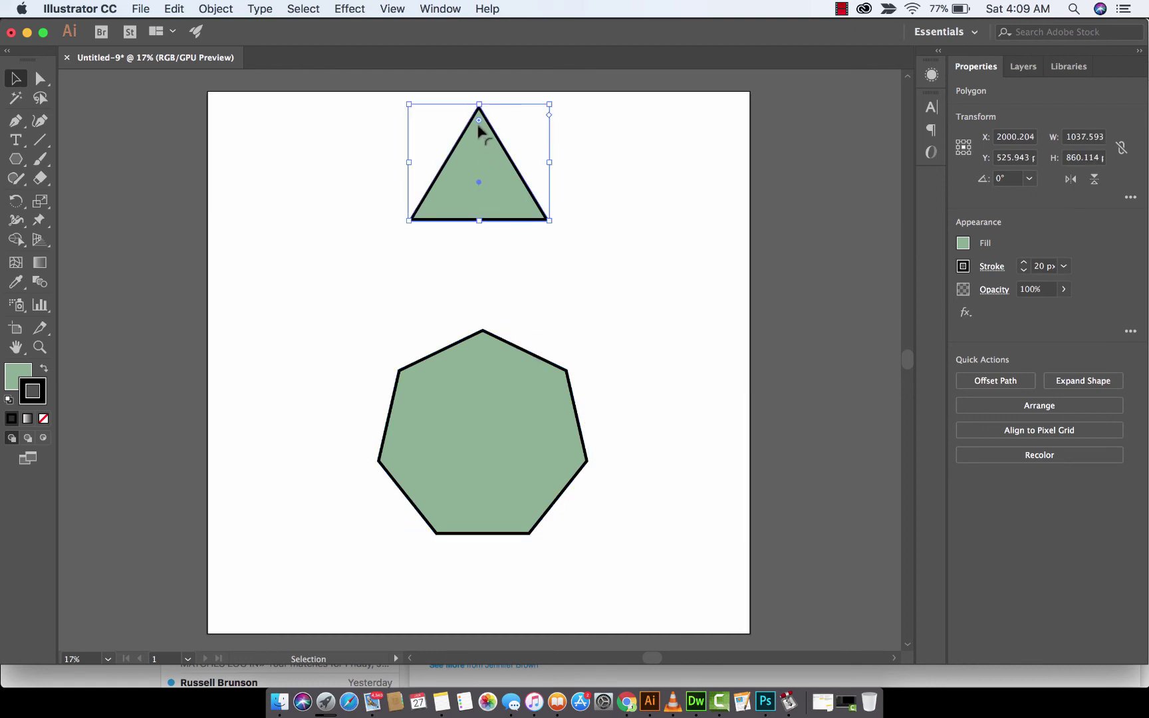
{"action": "left_click_drag", "start_coordinate": [479, 121], "coordinate": [479, 152]}
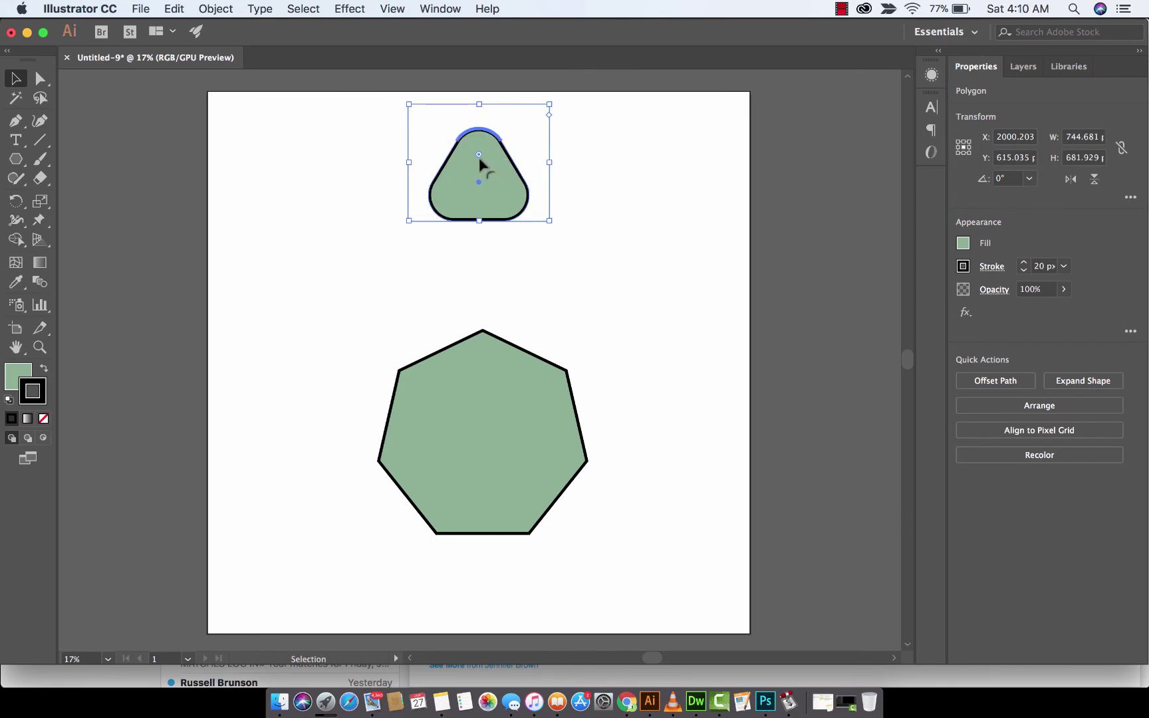
{"action": "key", "text": "cmd+z"}
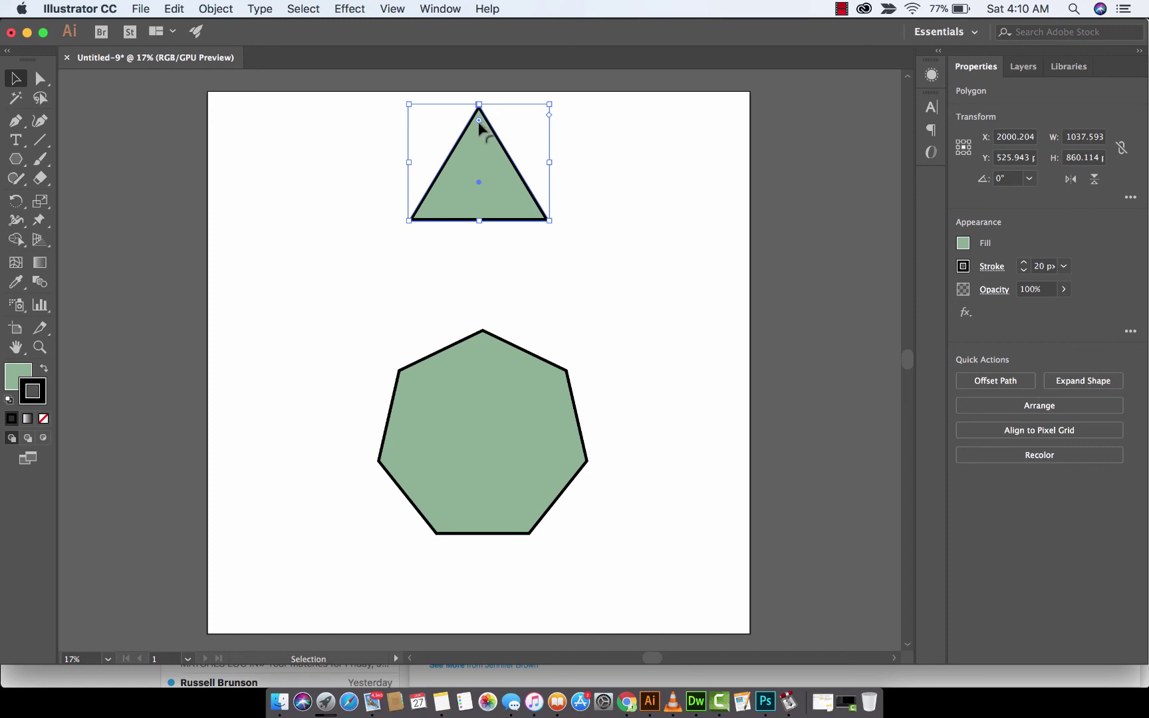
Step: With Direct Selection, drag the upper triangle's top corner widget down to round that corner
{"action": "left_click", "coordinate": [39, 80]}
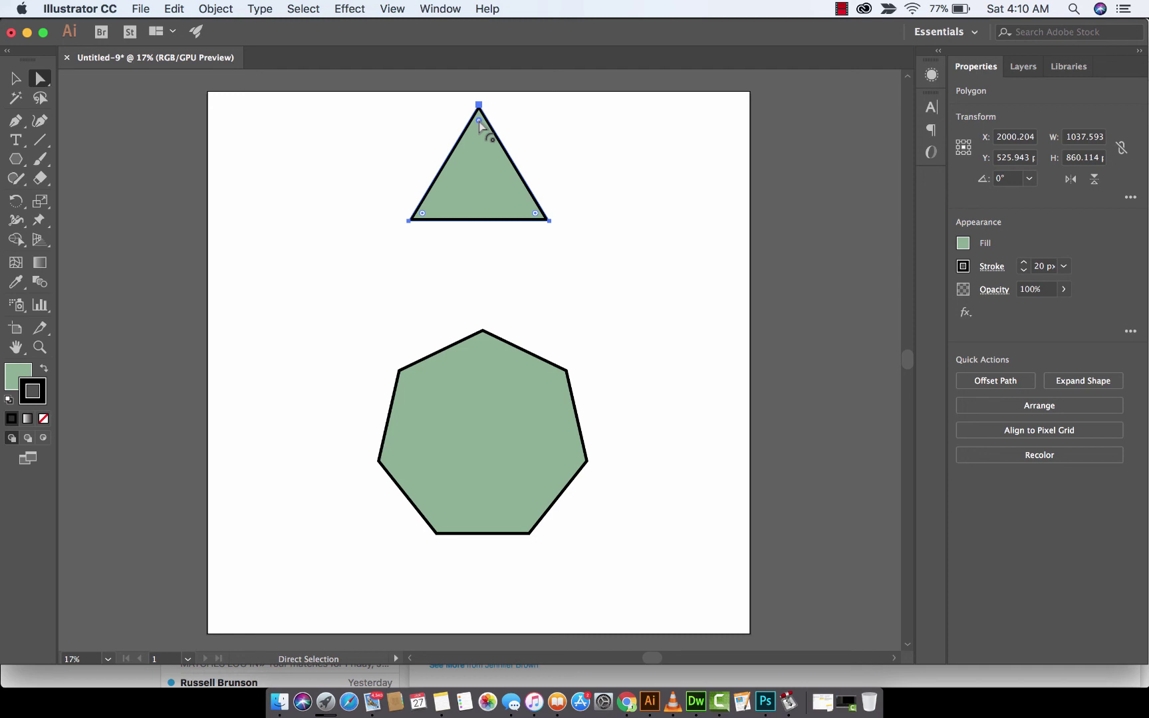
{"action": "left_click_drag", "start_coordinate": [478, 121], "coordinate": [484, 149]}
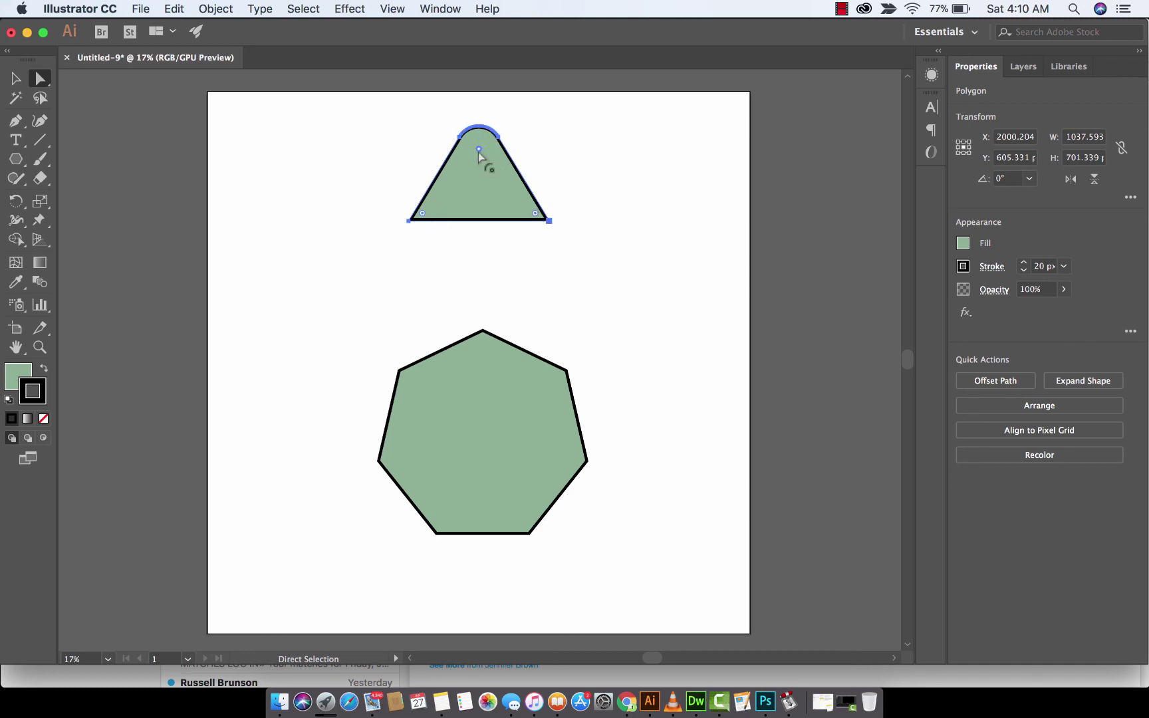
{"action": "left_click_drag", "start_coordinate": [478, 152], "coordinate": [479, 170]}
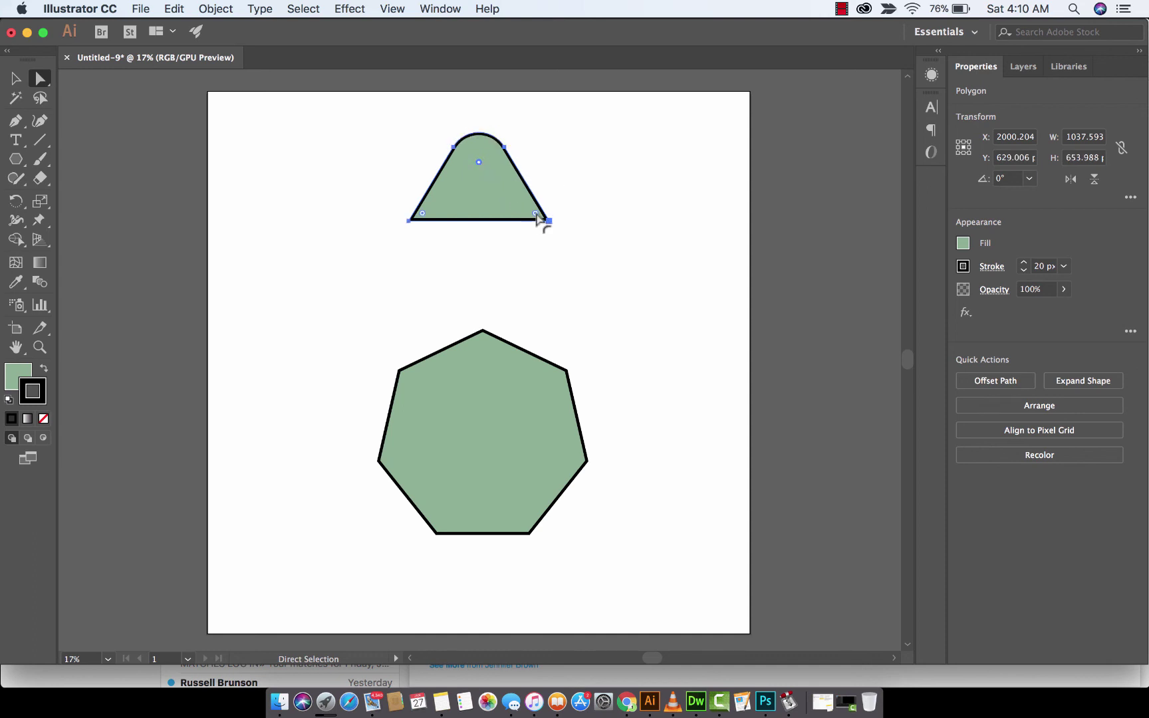
Step: Slightly round the upper triangle's bottom-right and bottom-left corners with their corner widgets
{"action": "left_click_drag", "start_coordinate": [537, 218], "coordinate": [527, 214]}
{"action": "key", "text": "super+z"}
{"action": "left_click_drag", "start_coordinate": [536, 218], "coordinate": [525, 212]}
{"action": "left_click_drag", "start_coordinate": [422, 215], "coordinate": [444, 225]}
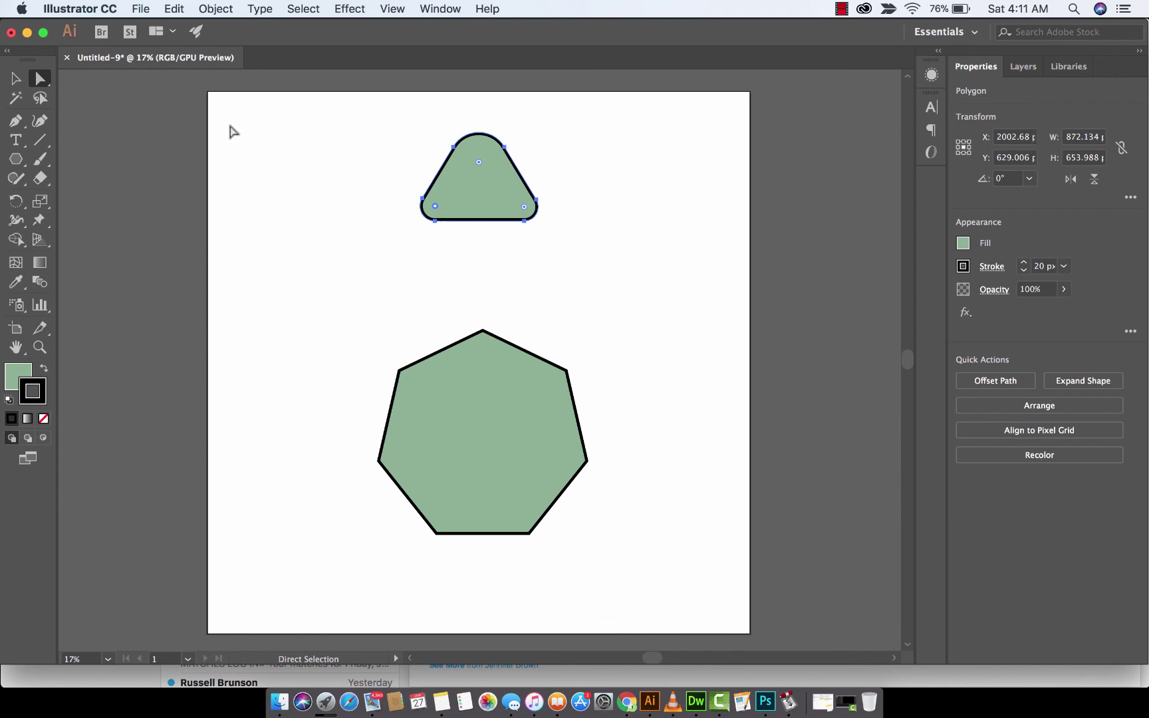
Step: Return to the Selection tool, deselect, then reselect the rounded triangle
{"action": "left_click", "coordinate": [16, 78]}
{"action": "left_click", "coordinate": [656, 246]}
{"action": "left_click", "coordinate": [482, 173]}
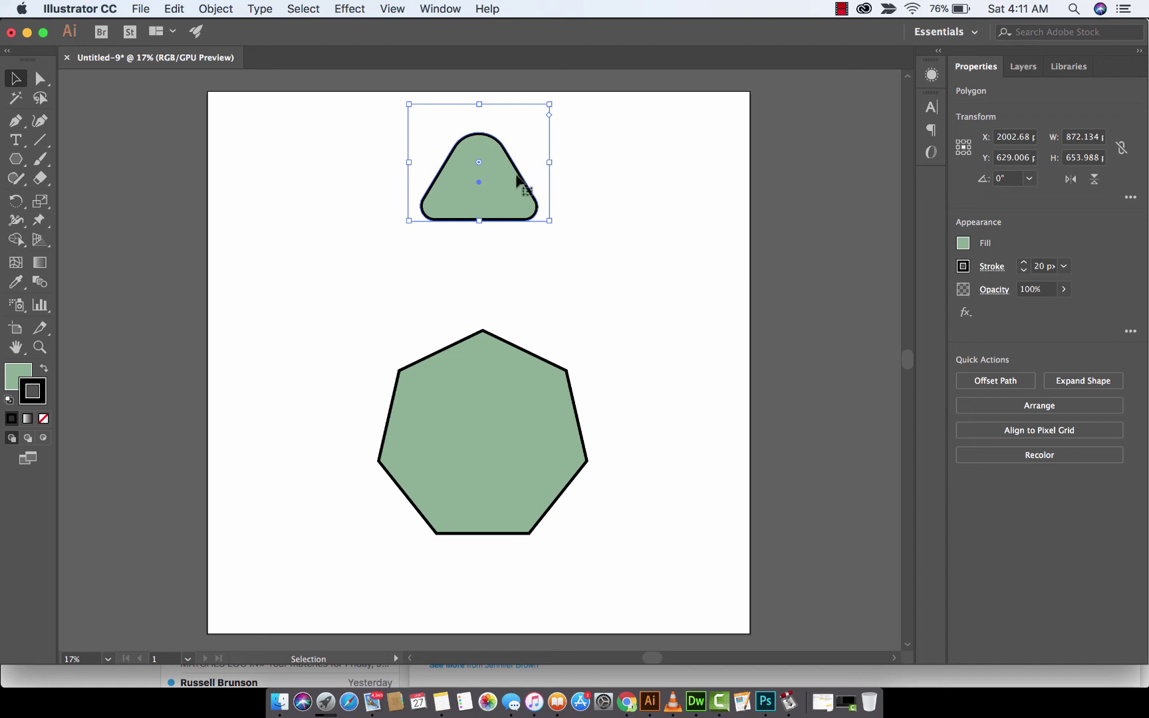
{"action": "left_click", "coordinate": [841, 8]}
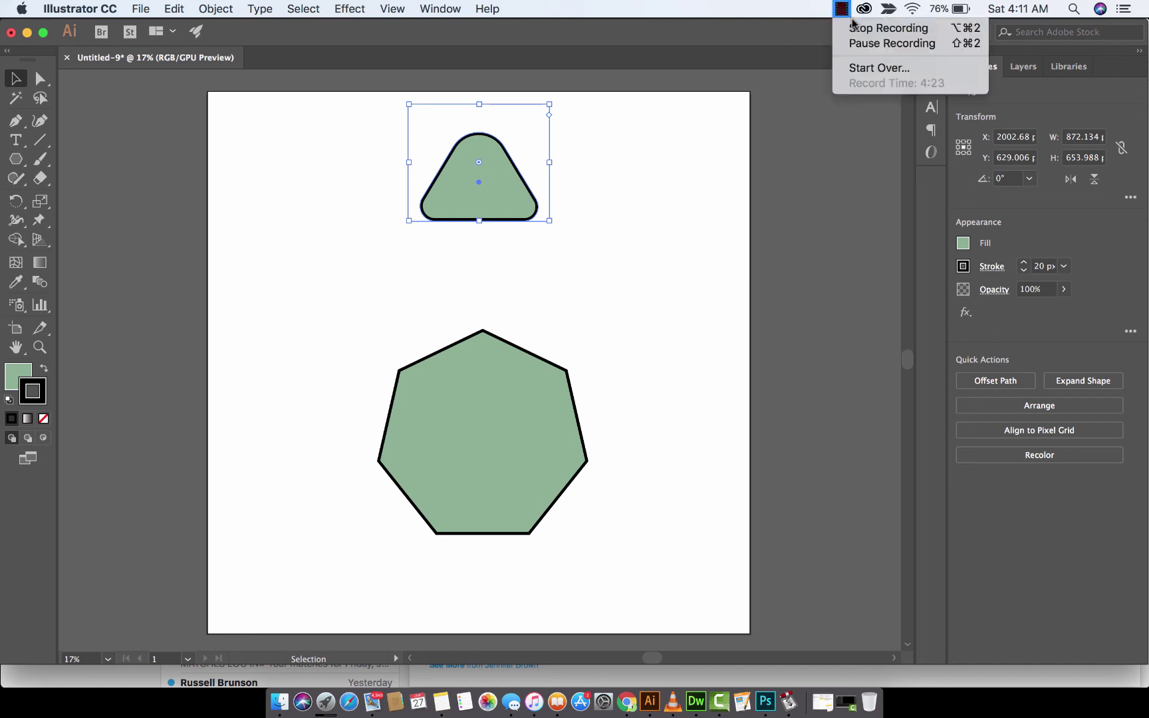